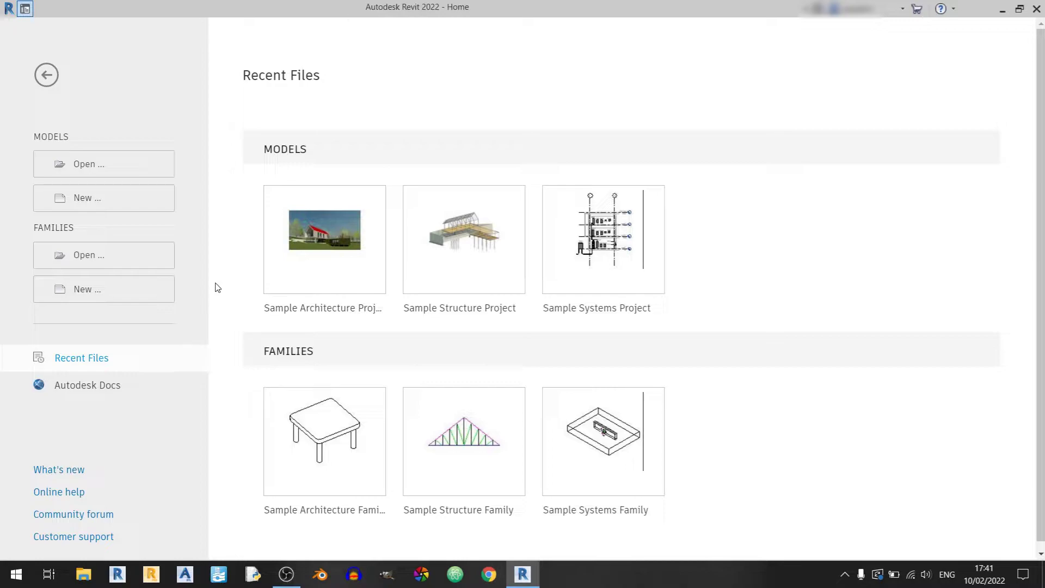
- Create a new family from the Metric Structural Trusses.rft template
{"action": "left_click", "coordinate": [145, 294]}
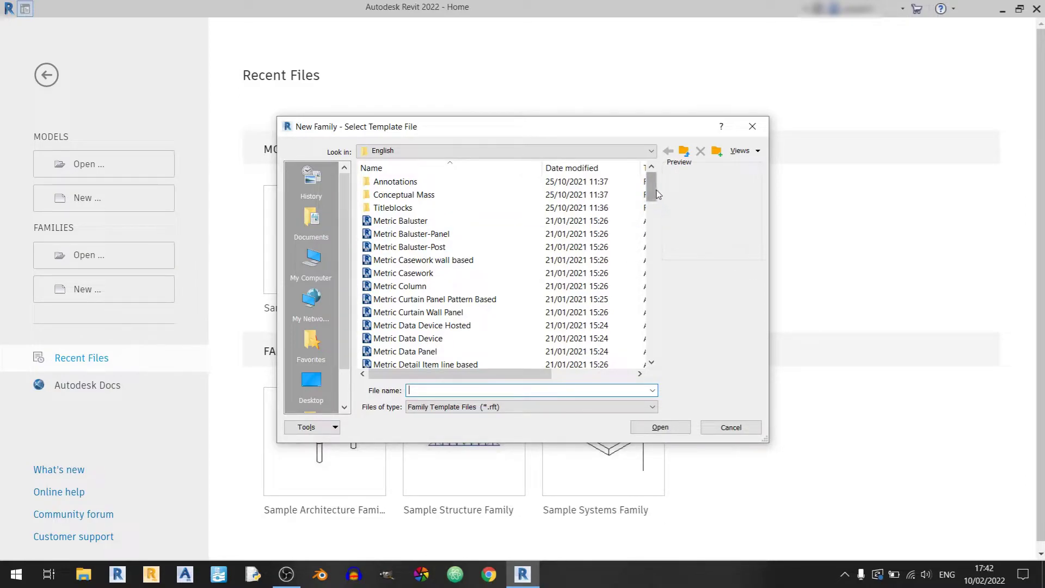
{"action": "left_click_drag", "start_coordinate": [648, 191], "coordinate": [661, 332]}
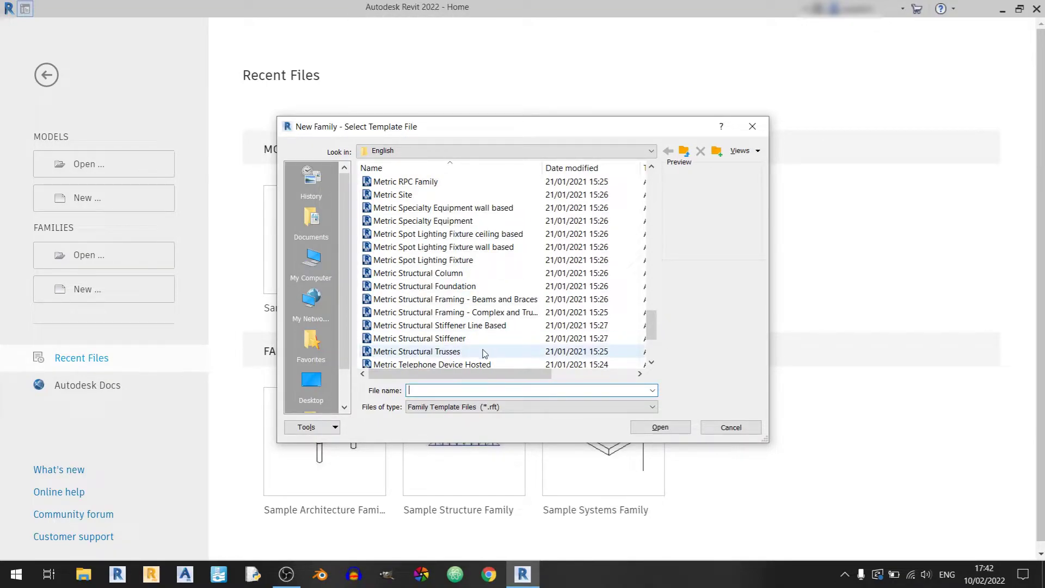
{"action": "left_click", "coordinate": [479, 351]}
{"action": "left_click", "coordinate": [670, 427]}
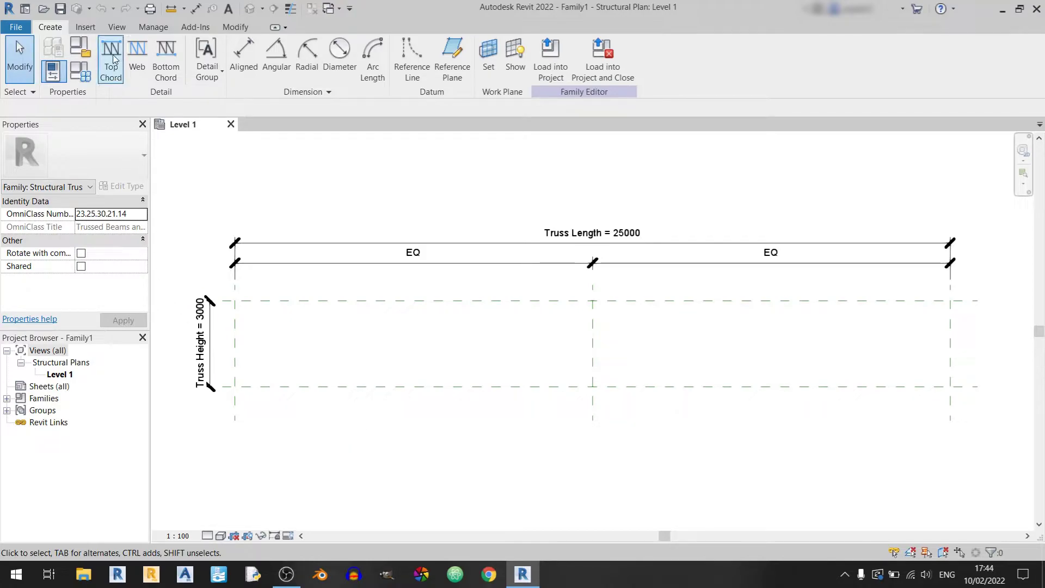
- Set project Length units to Millimeters with 0 decimal places and the mm unit symbol
{"action": "left_click", "coordinate": [155, 28]}
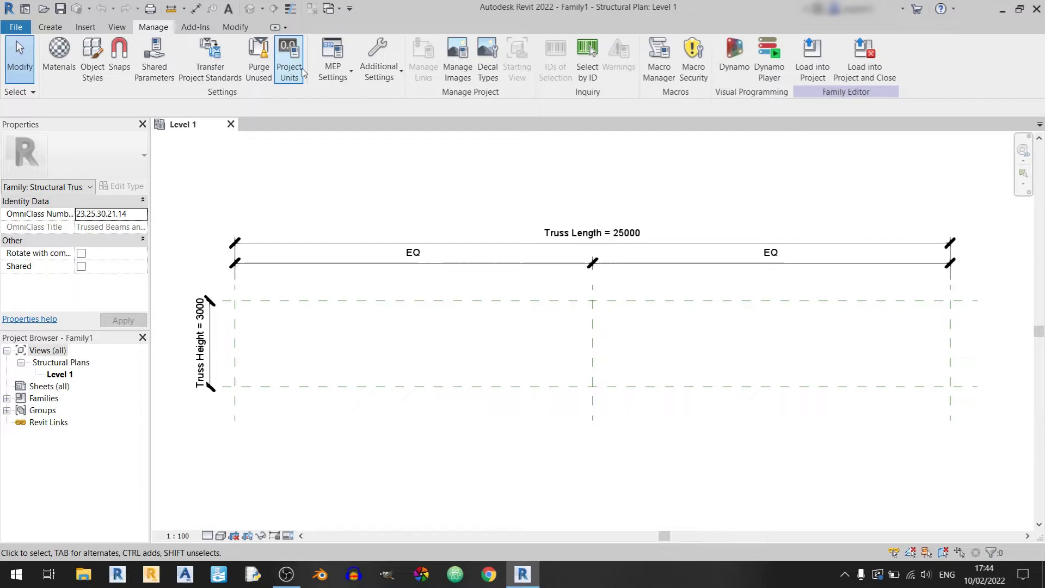
{"action": "left_click", "coordinate": [289, 70]}
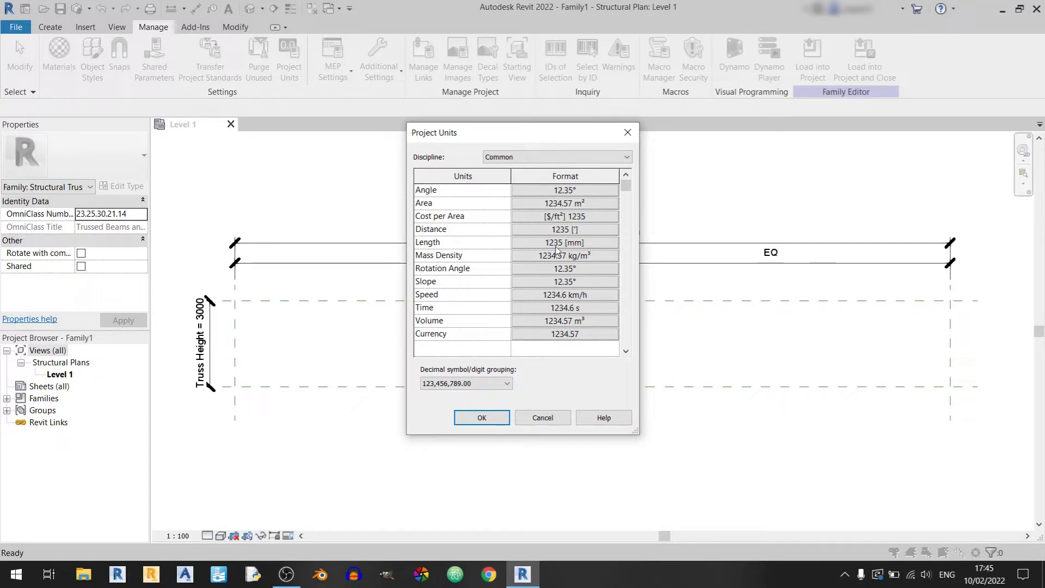
{"action": "left_click", "coordinate": [556, 246]}
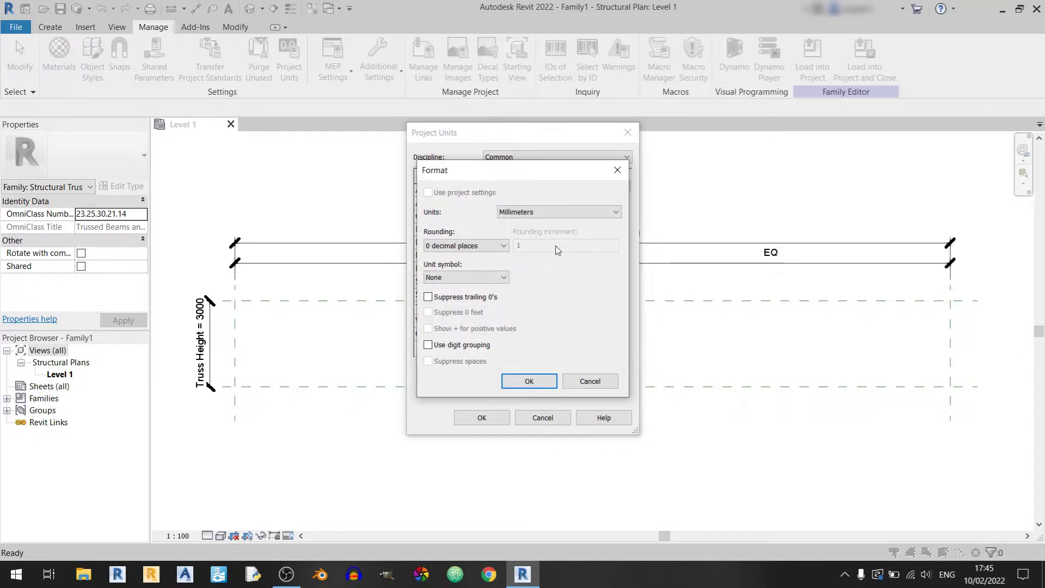
{"action": "left_click", "coordinate": [558, 213]}
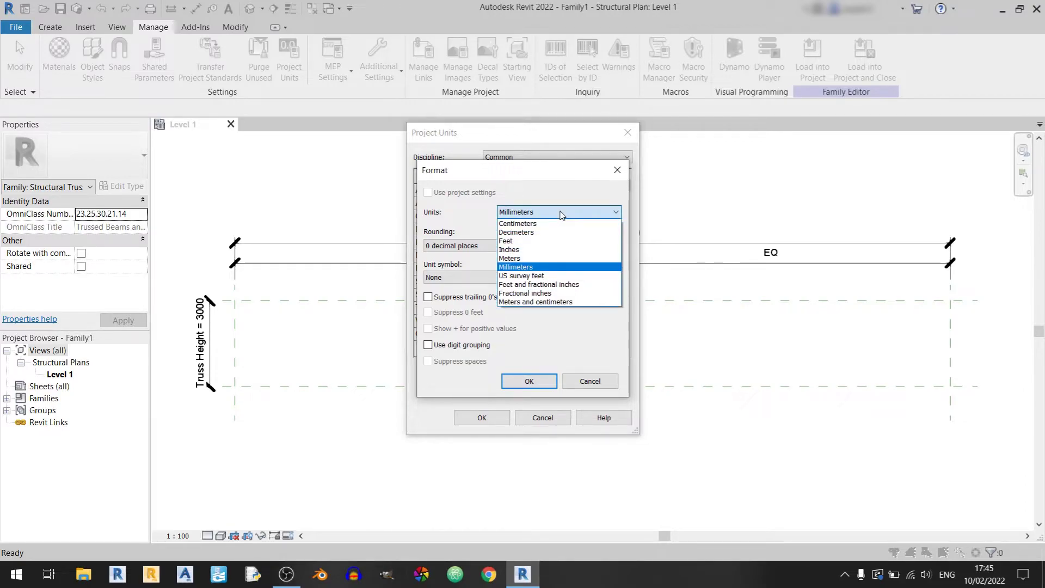
{"action": "left_click", "coordinate": [552, 267]}
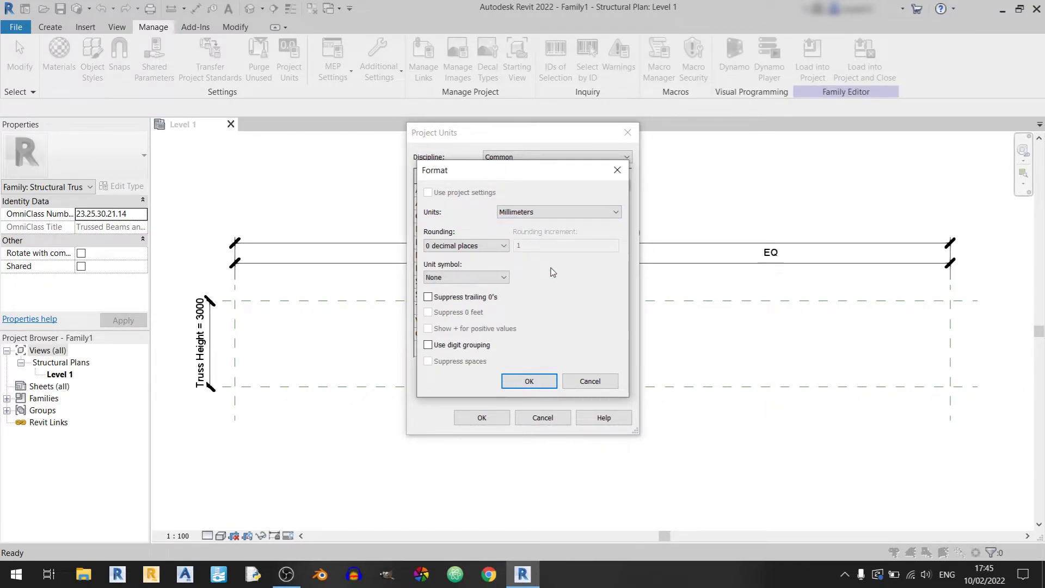
{"action": "left_click", "coordinate": [504, 246]}
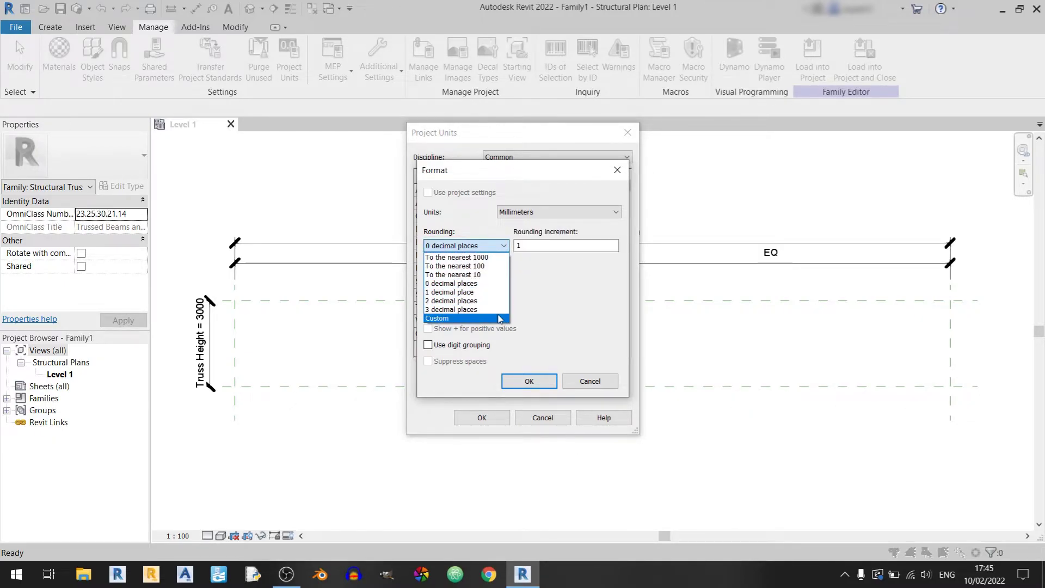
{"action": "left_click", "coordinate": [499, 283]}
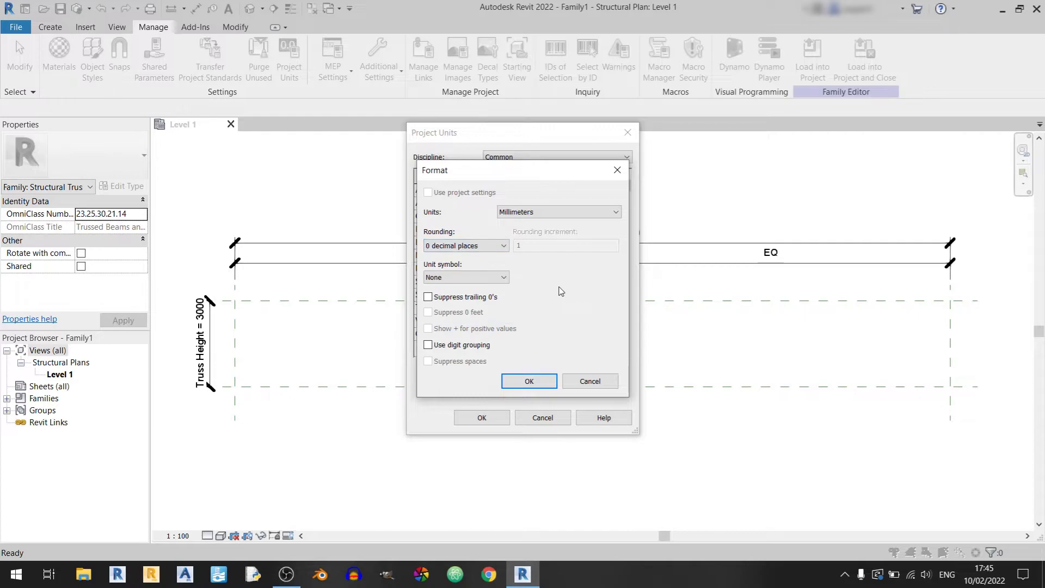
{"action": "left_click", "coordinate": [502, 280]}
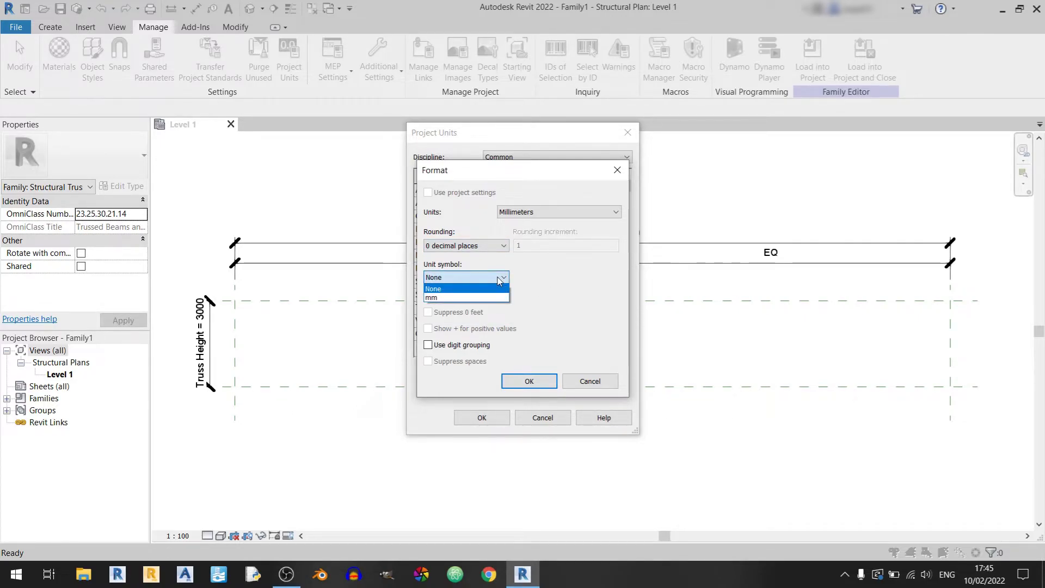
{"action": "left_click", "coordinate": [494, 299]}
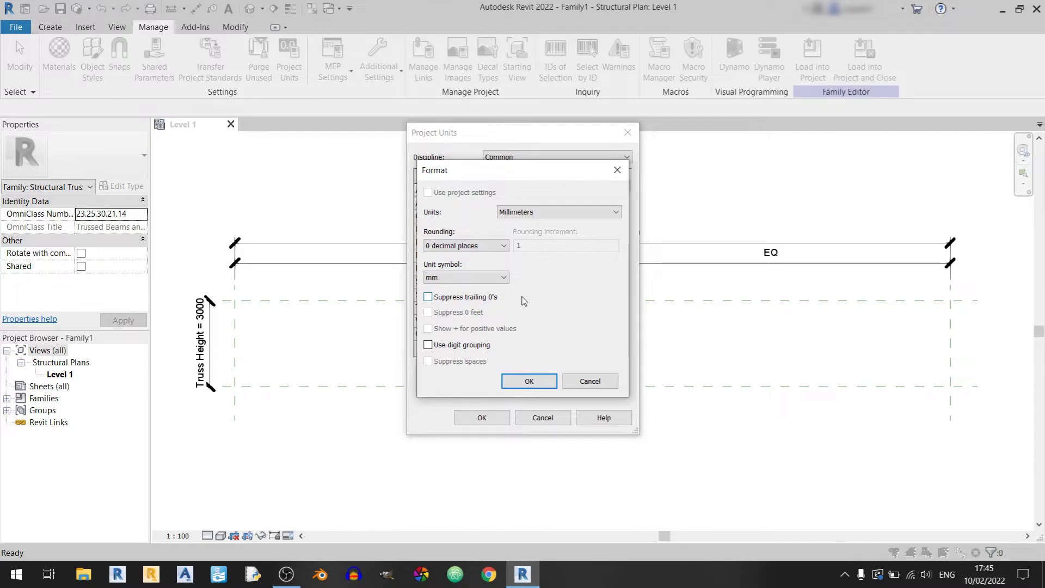
{"action": "left_click", "coordinate": [528, 381]}
{"action": "left_click", "coordinate": [483, 417]}
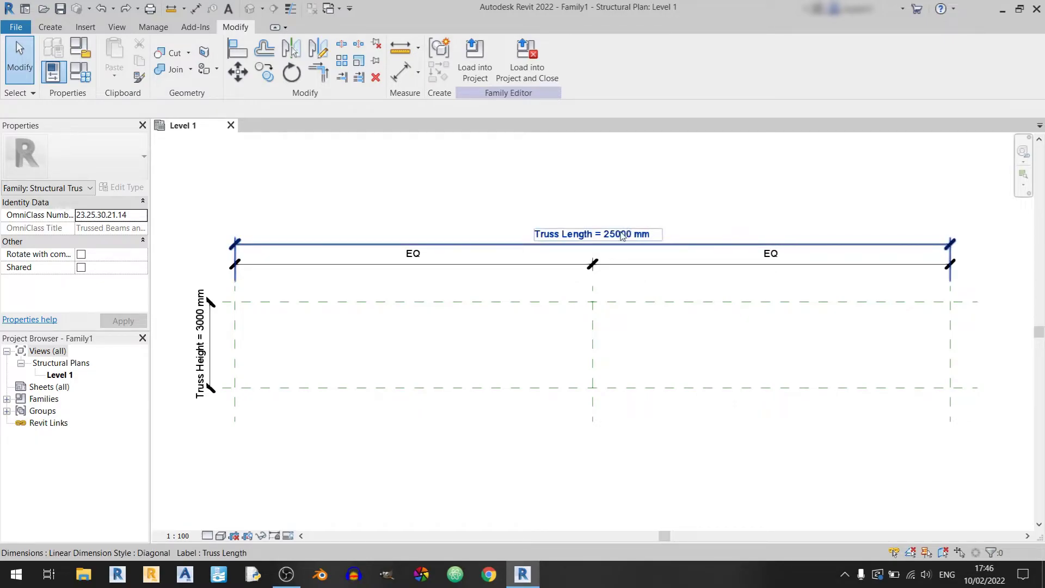
- Change the Truss Length dimension from 25000 mm to 10000 mm
{"action": "double_click", "coordinate": [620, 233]}
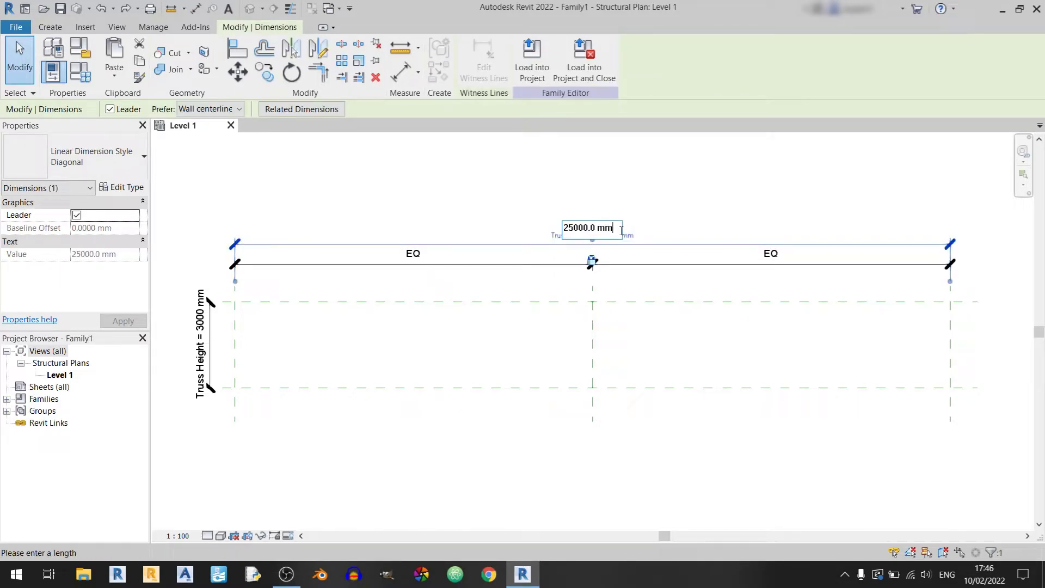
{"action": "left_click_drag", "start_coordinate": [621, 230], "coordinate": [554, 228]}
{"action": "type", "text": "10000"}
{"action": "key", "text": "Return"}
{"action": "left_click", "coordinate": [697, 515]}
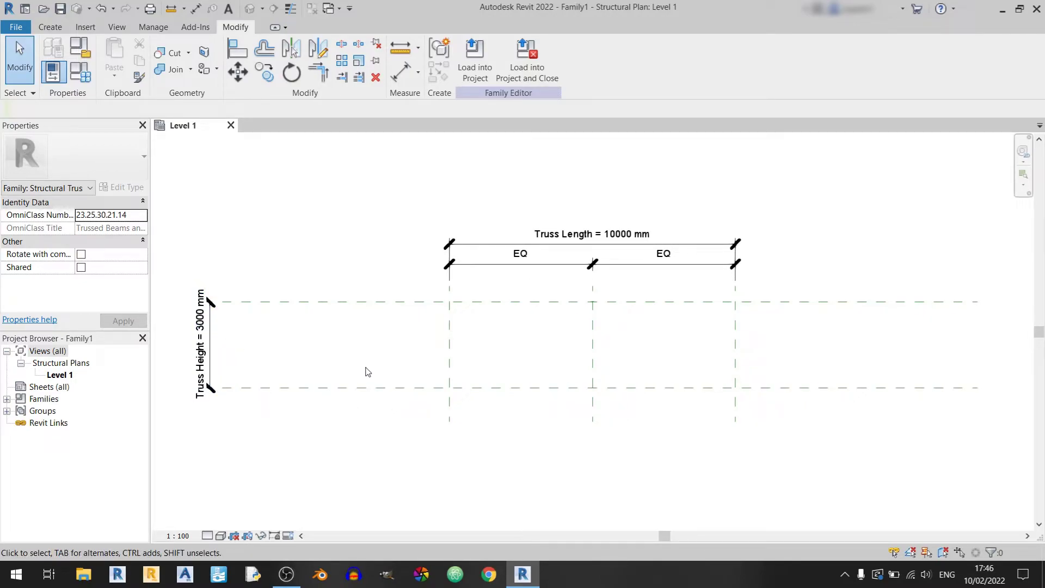
- Shorten both ends of the top and bottom reference planes to fit the 10000 mm truss
{"action": "left_click", "coordinate": [342, 302]}
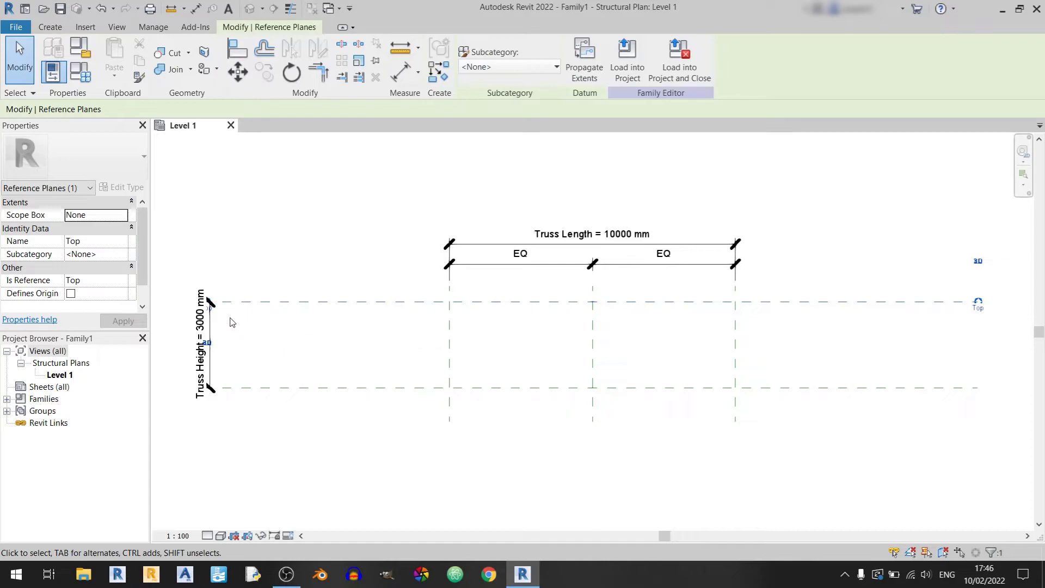
{"action": "left_click_drag", "start_coordinate": [214, 308], "coordinate": [381, 307]}
{"action": "left_click", "coordinate": [262, 389]}
{"action": "left_click_drag", "start_coordinate": [214, 393], "coordinate": [377, 391]}
{"action": "left_click", "coordinate": [977, 301]}
{"action": "left_click_drag", "start_coordinate": [979, 301], "coordinate": [804, 301]}
{"action": "left_click", "coordinate": [976, 388]}
{"action": "left_click_drag", "start_coordinate": [975, 388], "coordinate": [804, 388]}
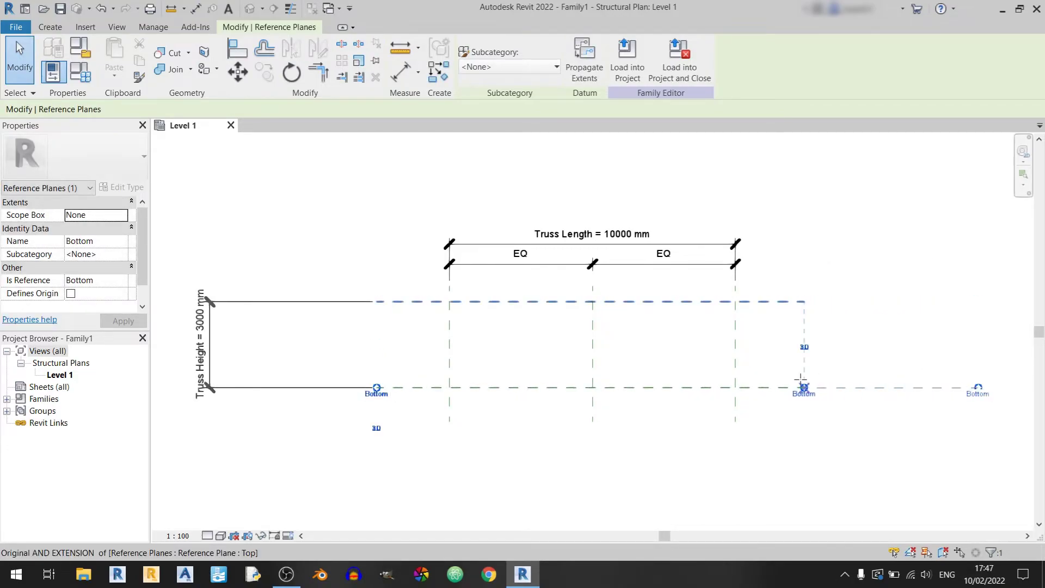
{"action": "left_click", "coordinate": [253, 335]}
- Move the Truss Height dimension in beside the truss's left end
{"action": "left_click", "coordinate": [213, 336]}
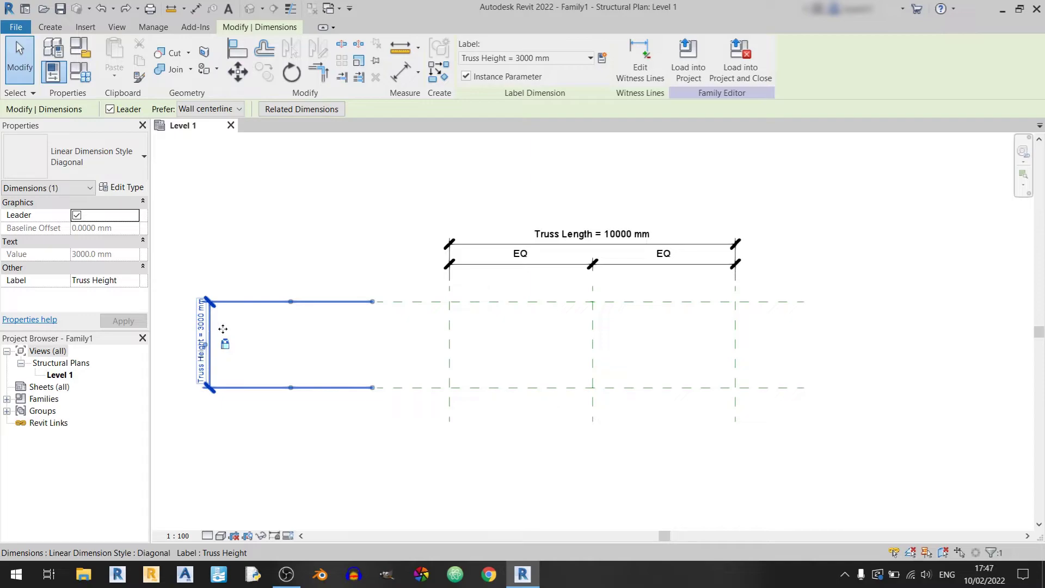
{"action": "left_click_drag", "start_coordinate": [215, 335], "coordinate": [364, 334]}
{"action": "left_click", "coordinate": [903, 432]}
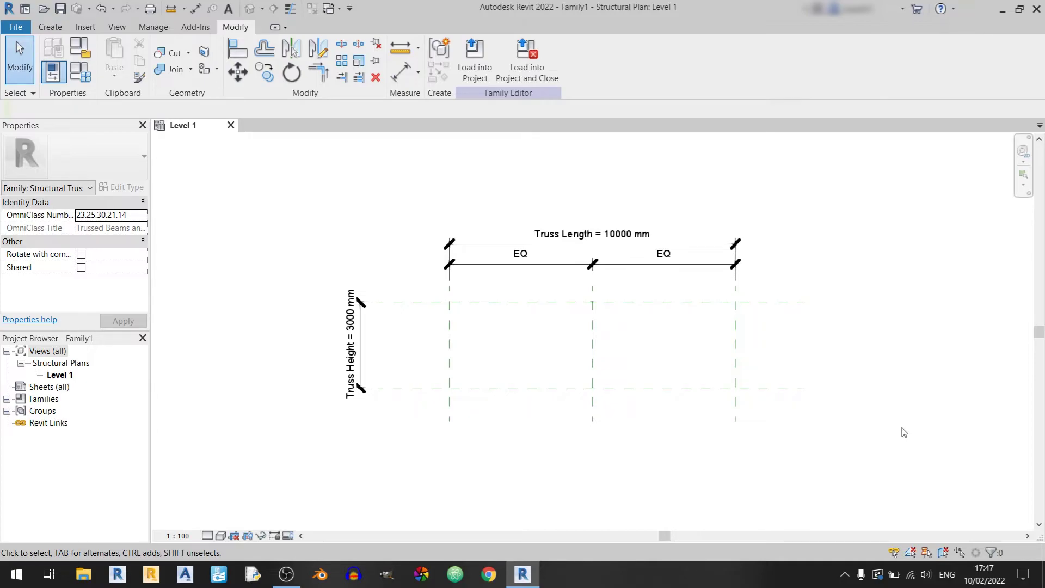
- Draw a bottom chord from the lower-left to the lower-right reference-plane intersection
{"action": "left_click", "coordinate": [49, 27]}
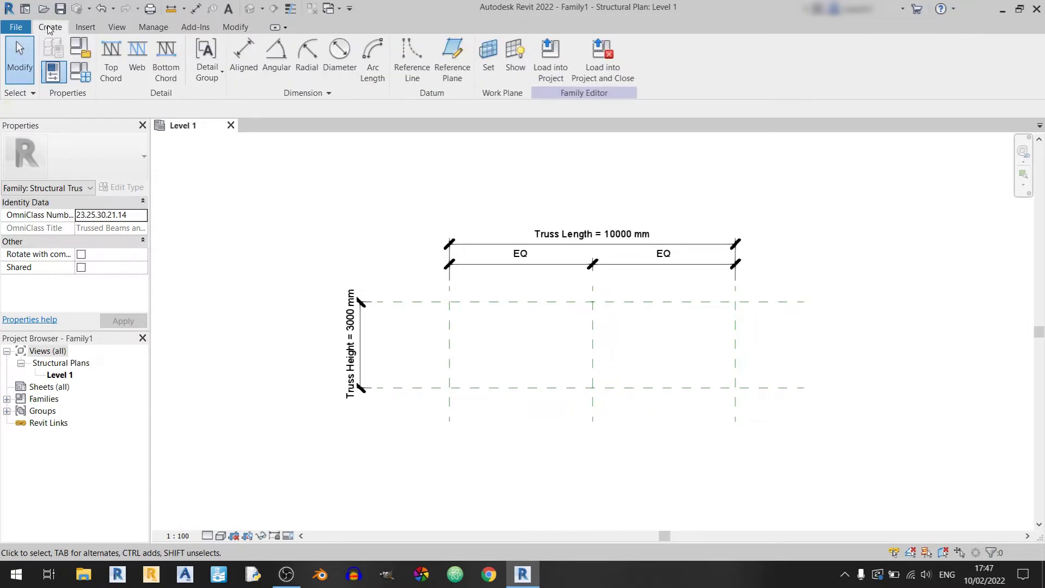
{"action": "left_click", "coordinate": [161, 85]}
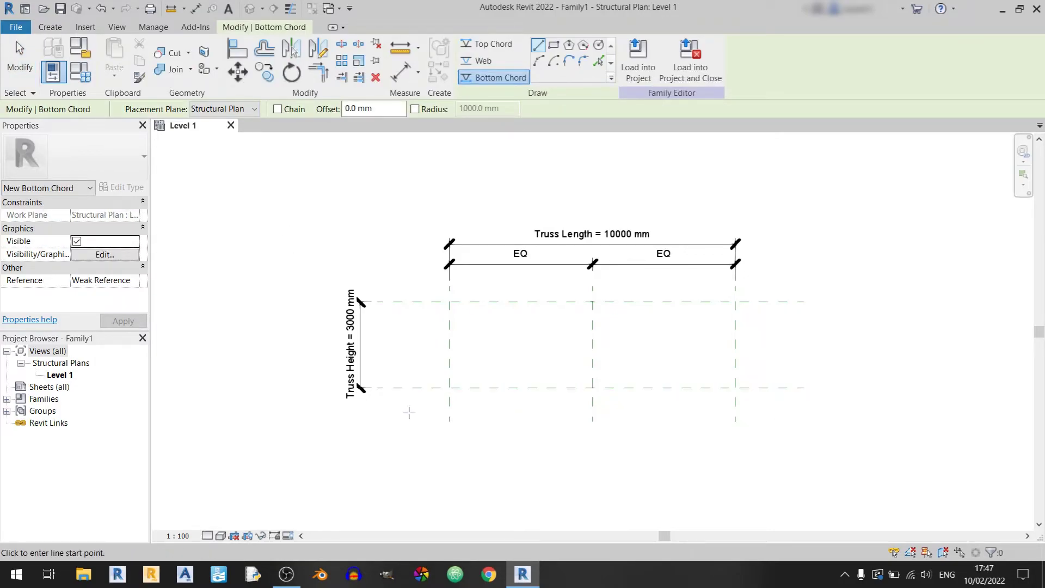
{"action": "left_click", "coordinate": [450, 387]}
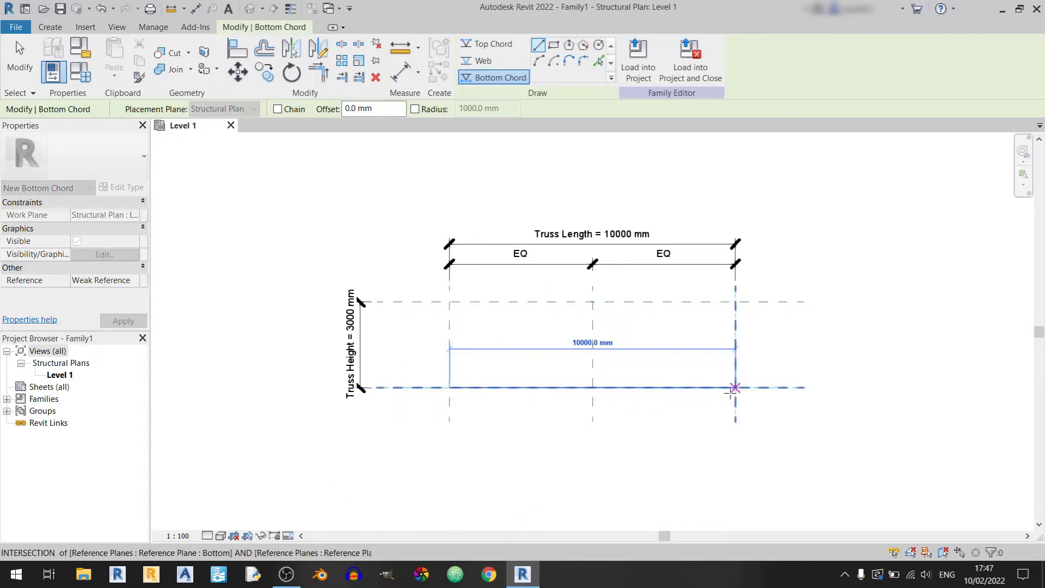
{"action": "left_click", "coordinate": [735, 387]}
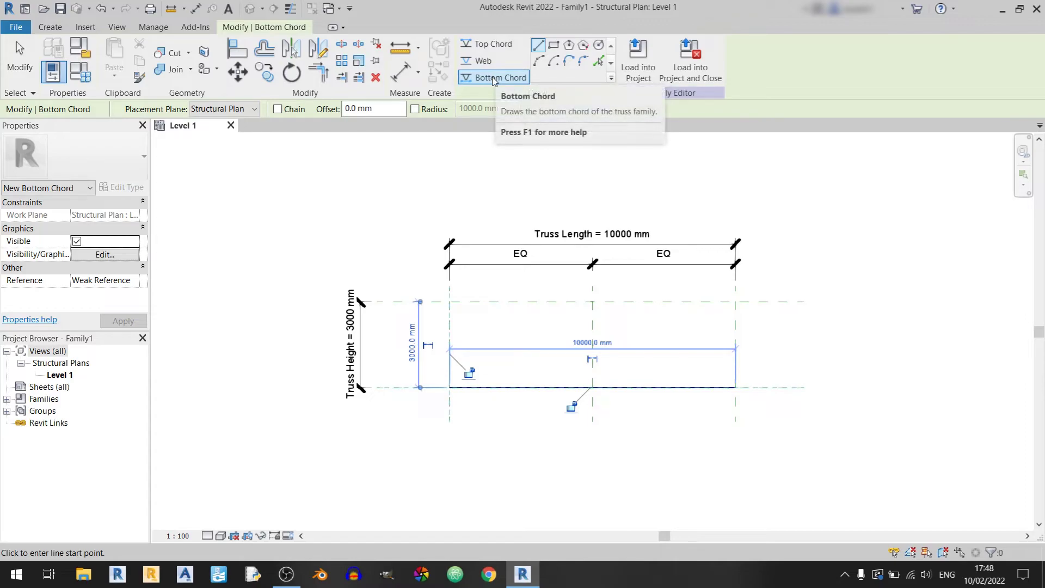
- Draw two sloped top chords from the truss ends meeting at the centre apex
{"action": "left_click", "coordinate": [488, 44]}
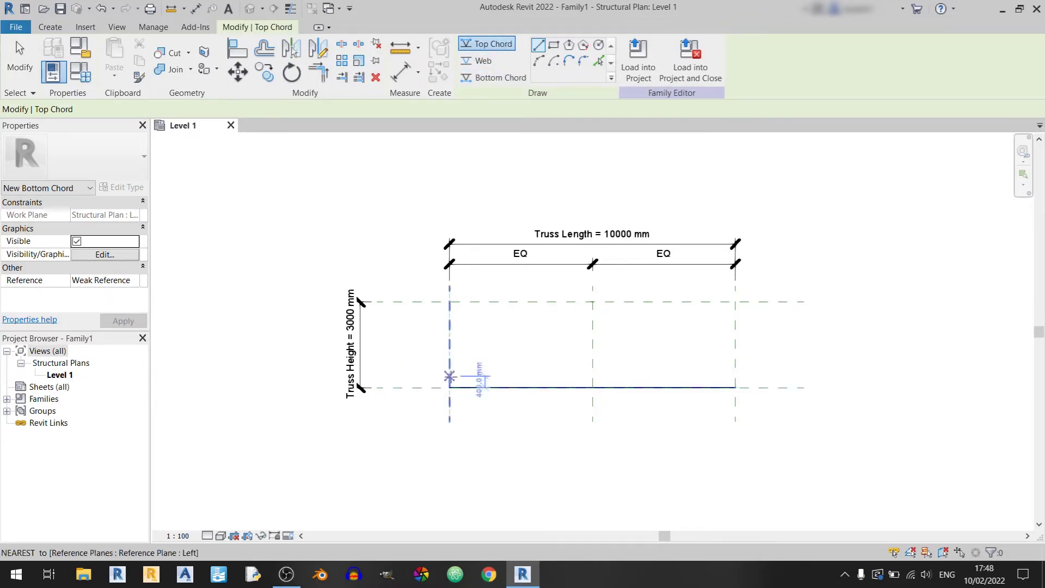
{"action": "left_click", "coordinate": [450, 388]}
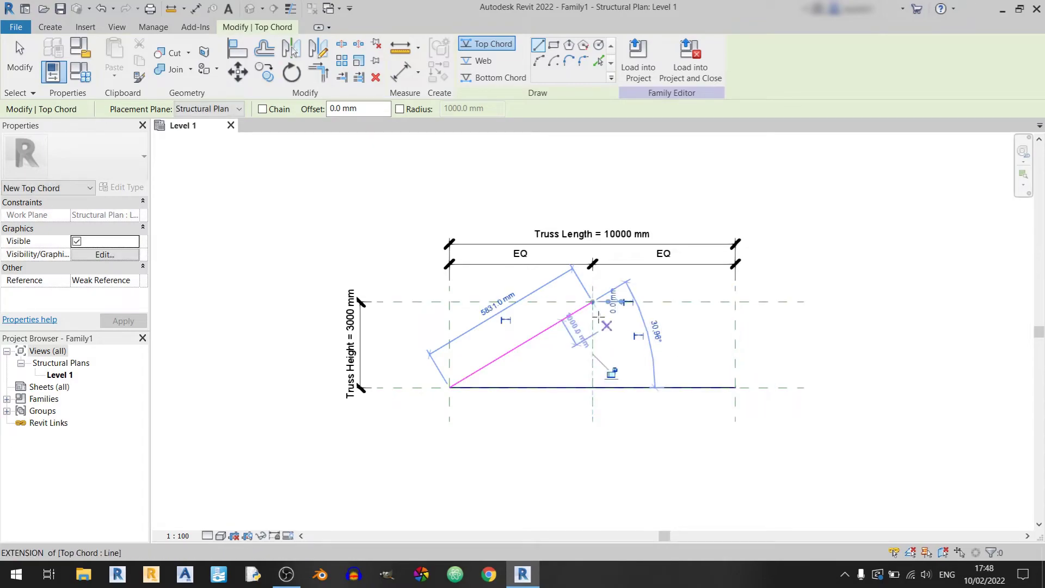
{"action": "left_click", "coordinate": [593, 303]}
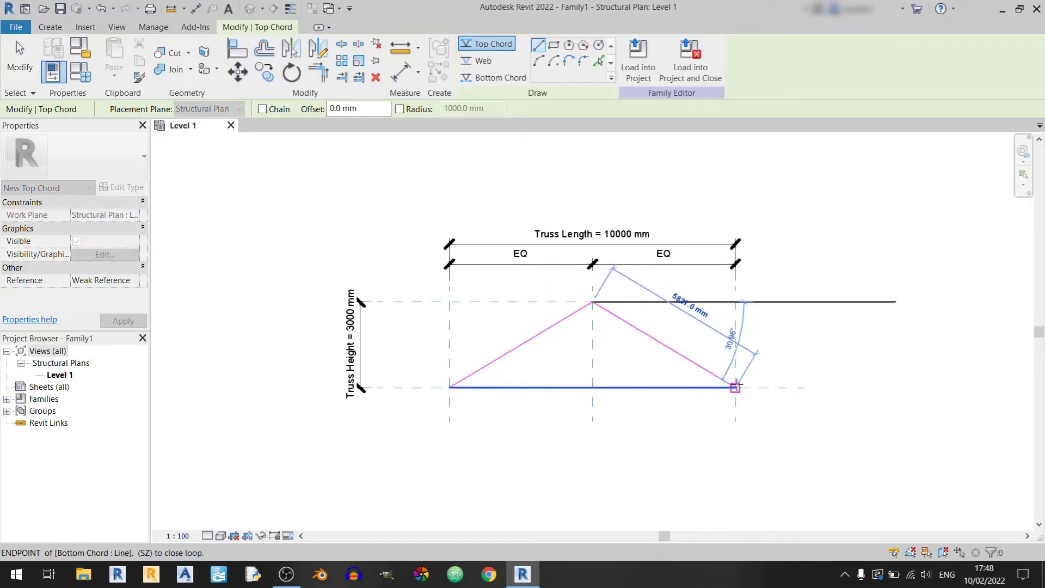
{"action": "left_click", "coordinate": [736, 388]}
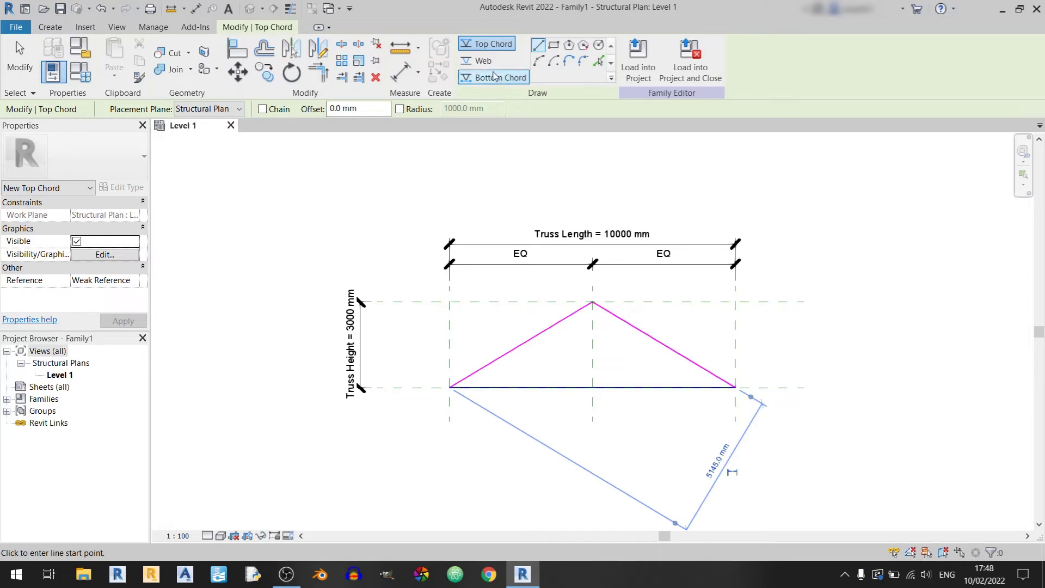
- Add three vertical webs: at the apex and under the left and right top chords
{"action": "left_click", "coordinate": [483, 61]}
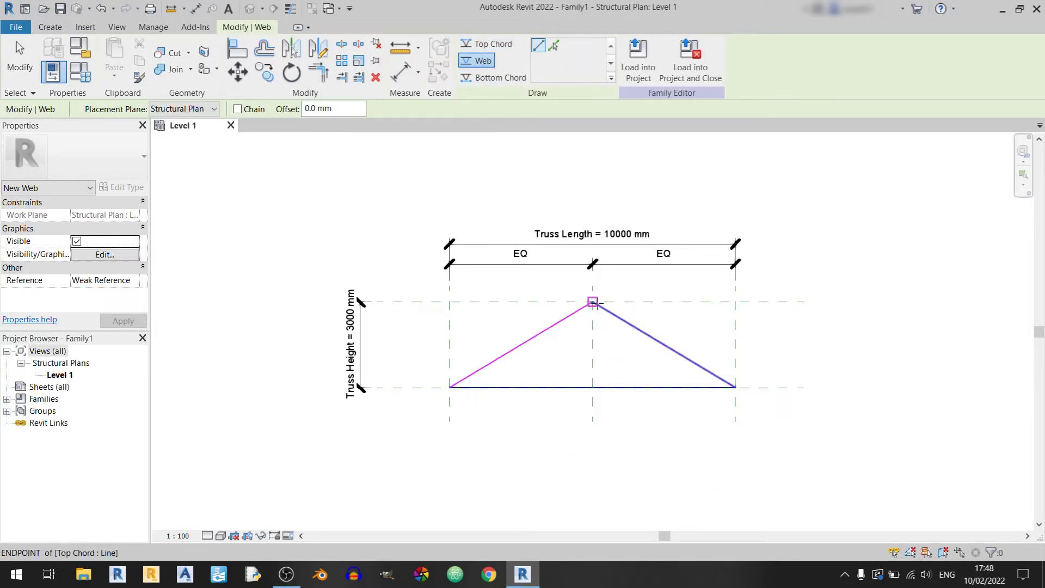
{"action": "left_click", "coordinate": [593, 302]}
{"action": "left_click", "coordinate": [593, 388]}
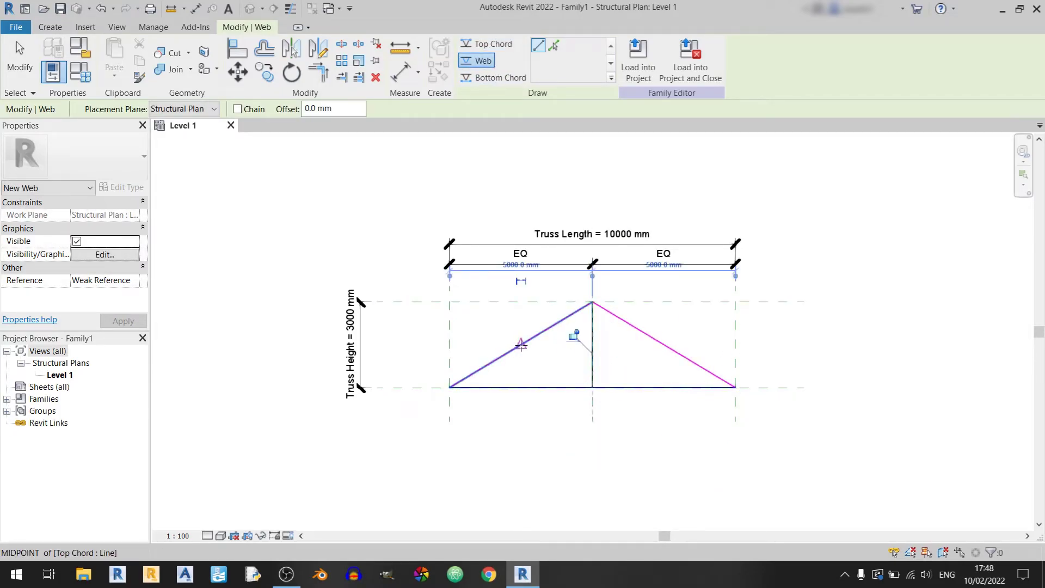
{"action": "left_click", "coordinate": [522, 345]}
{"action": "left_click", "coordinate": [521, 388]}
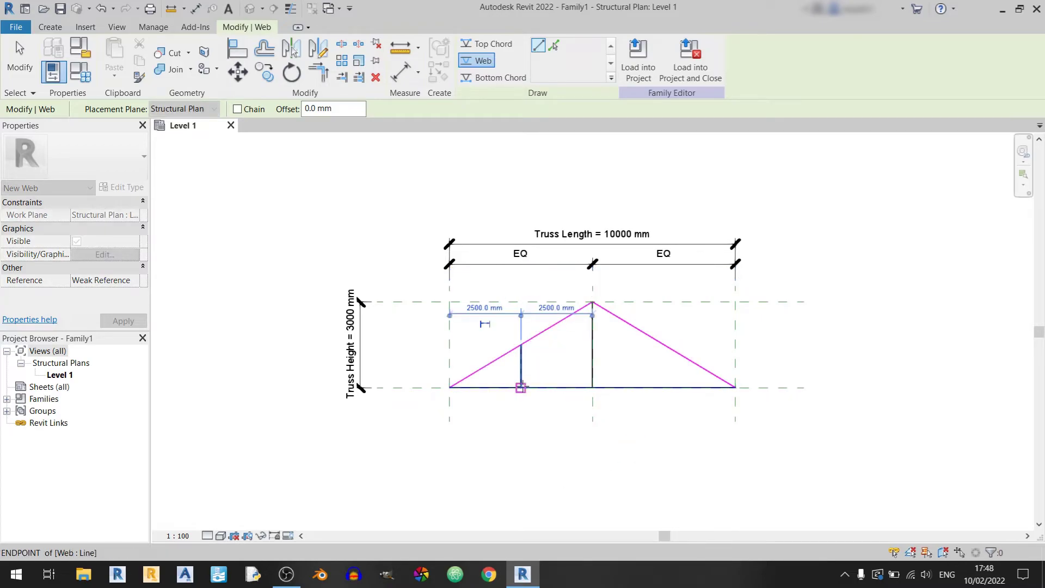
{"action": "left_click", "coordinate": [664, 344]}
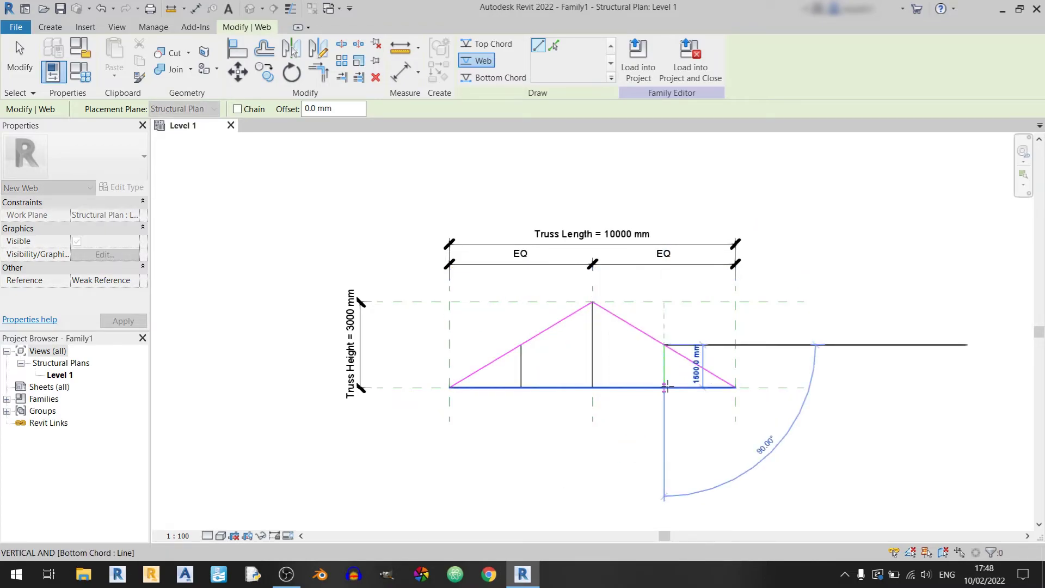
{"action": "left_click", "coordinate": [664, 387]}
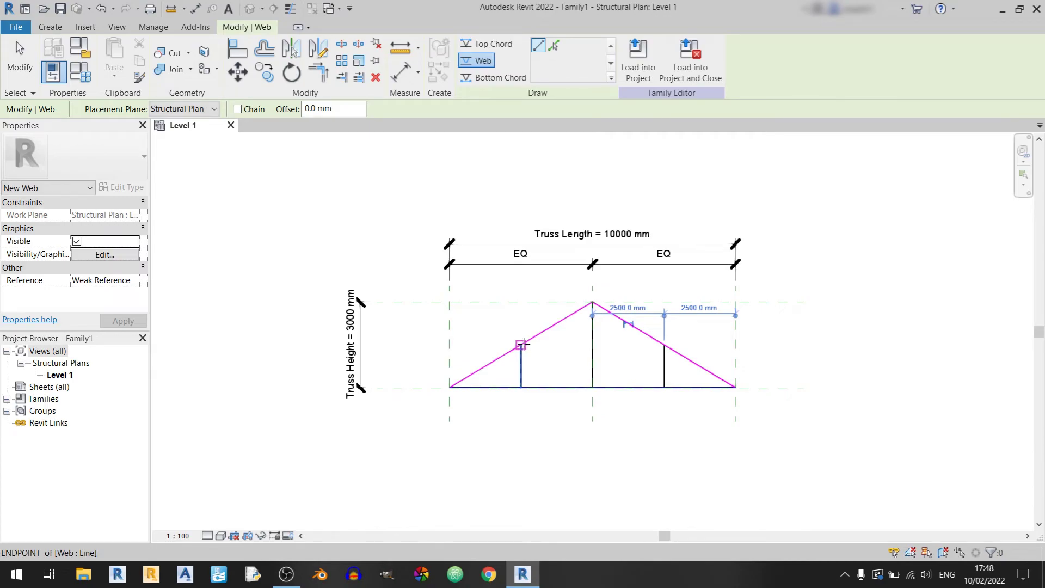
- Add two diagonal webs from the side verticals' tops to the bottom chord's centre
{"action": "left_click", "coordinate": [521, 346]}
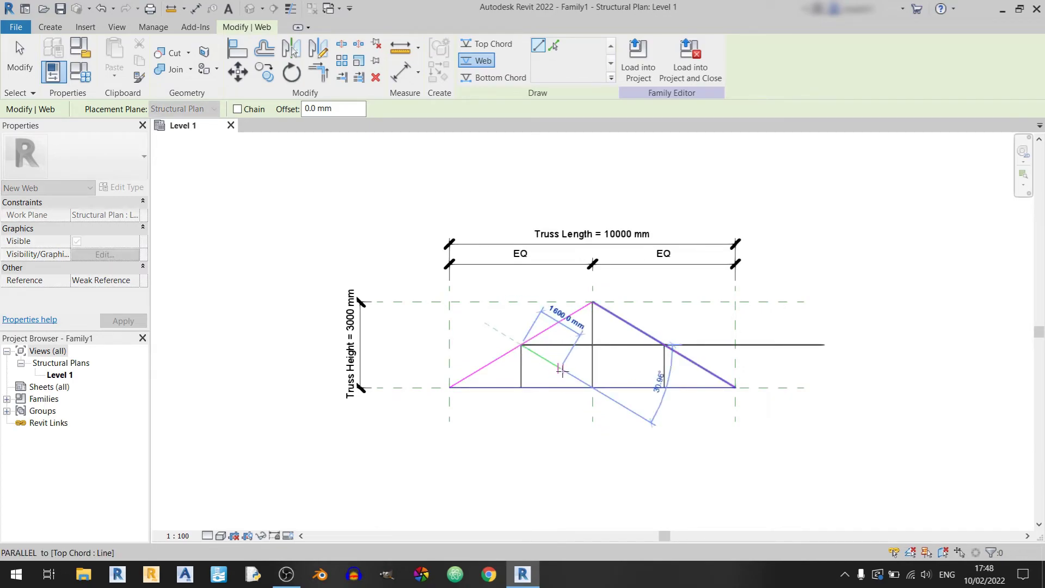
{"action": "left_click", "coordinate": [592, 388]}
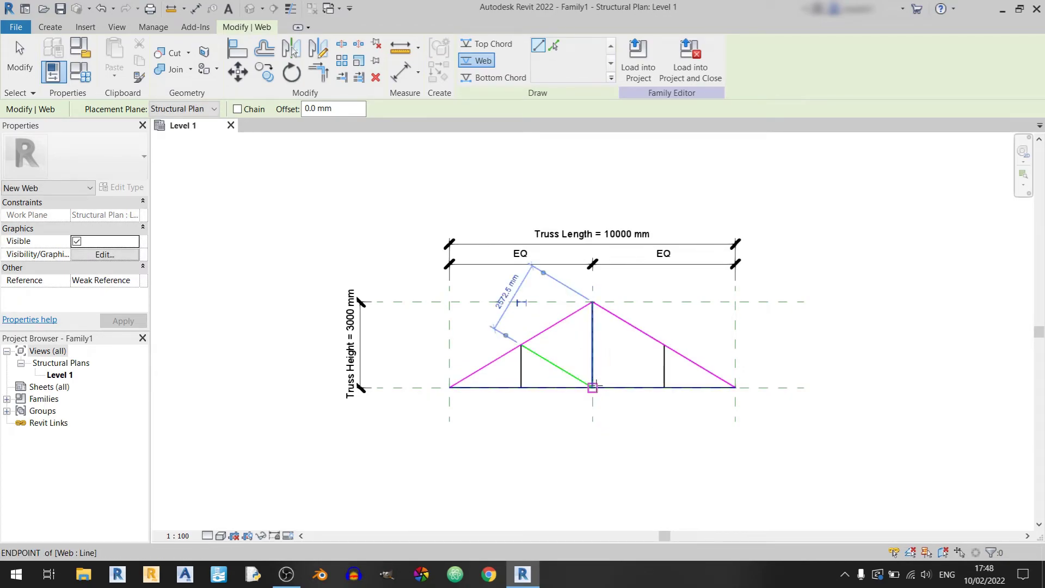
{"action": "left_click", "coordinate": [593, 387]}
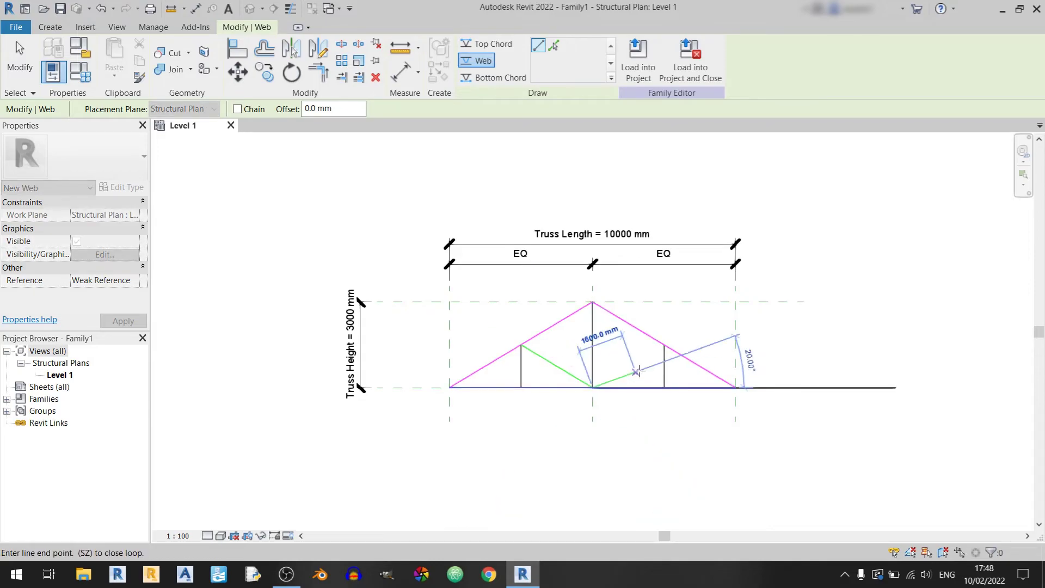
{"action": "left_click", "coordinate": [664, 345]}
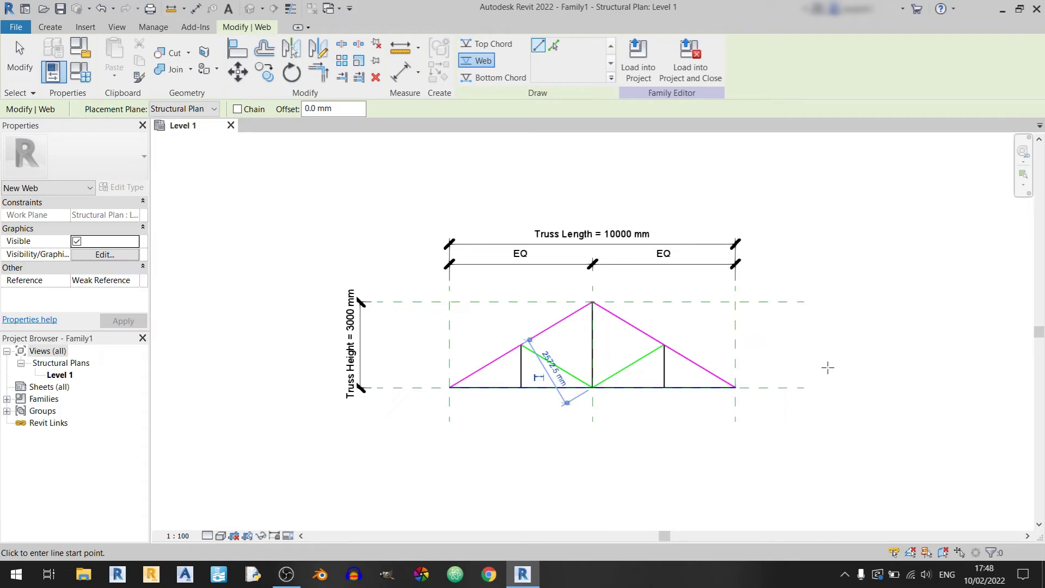
{"action": "key", "text": "Escape"}
{"action": "key", "text": "Escape"}
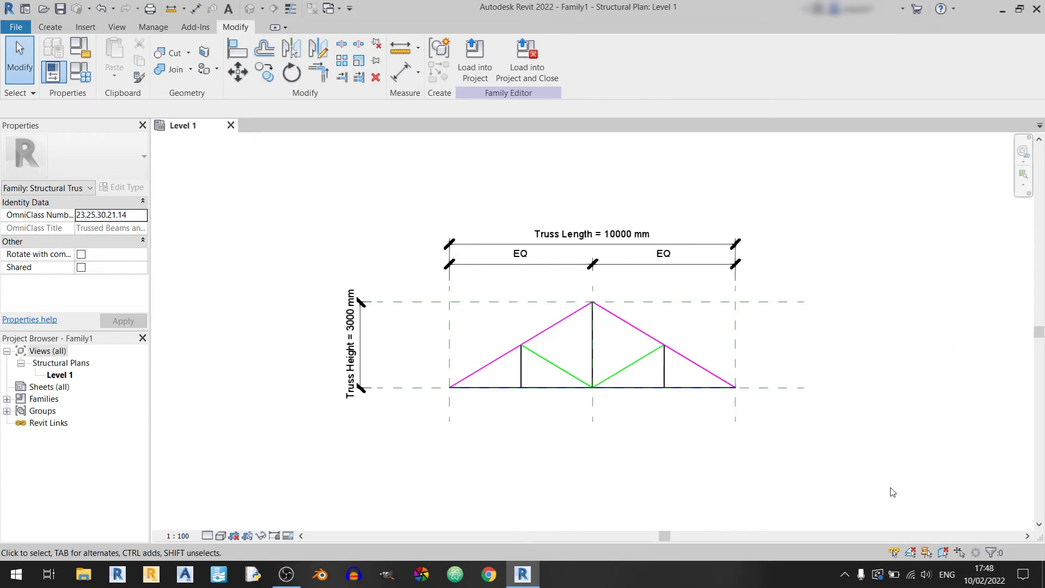
- Place an angular dimension reading 30.96° between the left top chord and bottom chord near the left support
{"action": "left_click", "coordinate": [54, 26]}
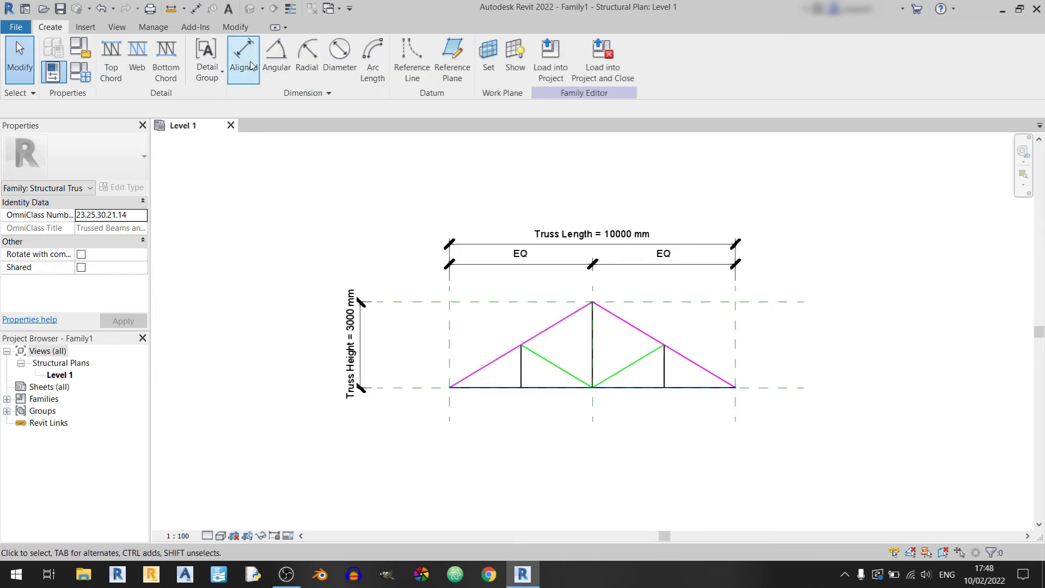
{"action": "left_click", "coordinate": [282, 70]}
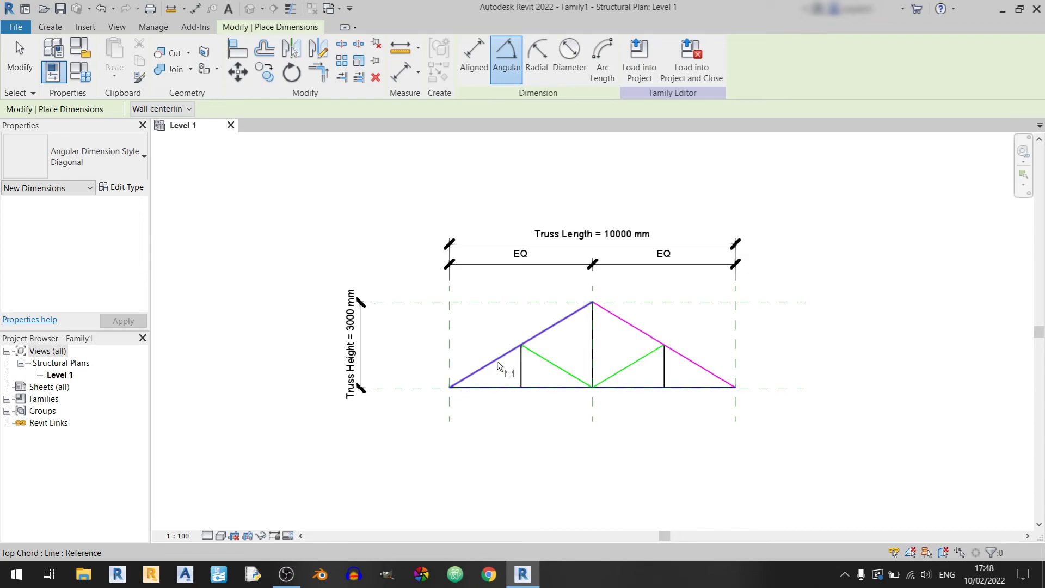
{"action": "left_click", "coordinate": [497, 361]}
{"action": "left_click", "coordinate": [491, 387]}
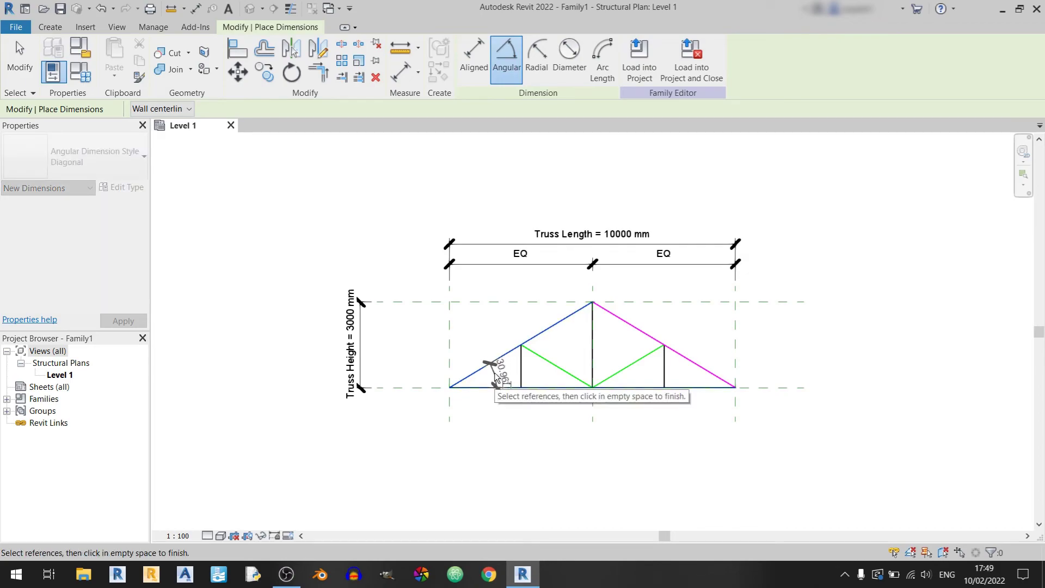
{"action": "left_click", "coordinate": [497, 376]}
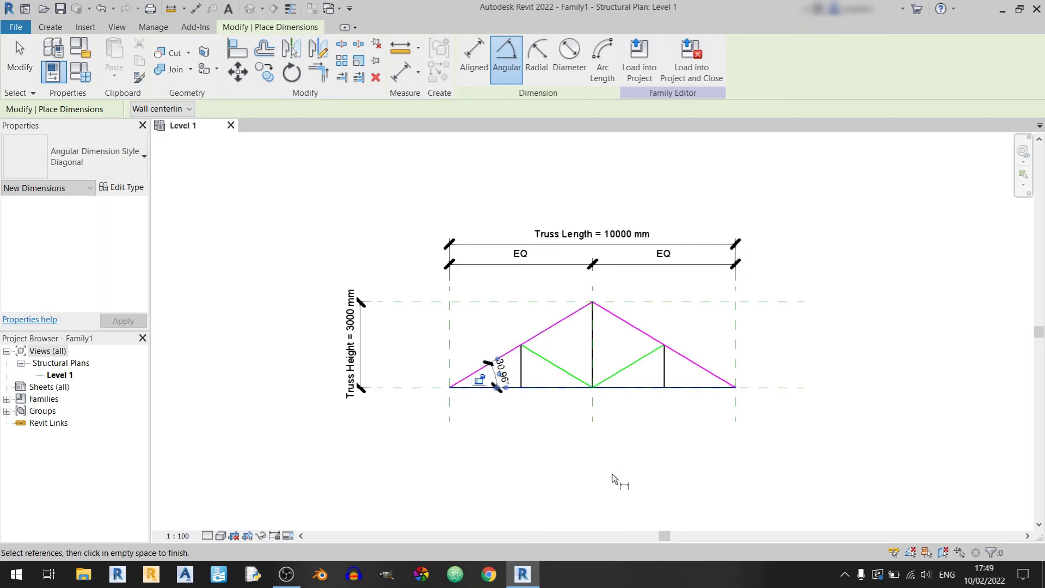